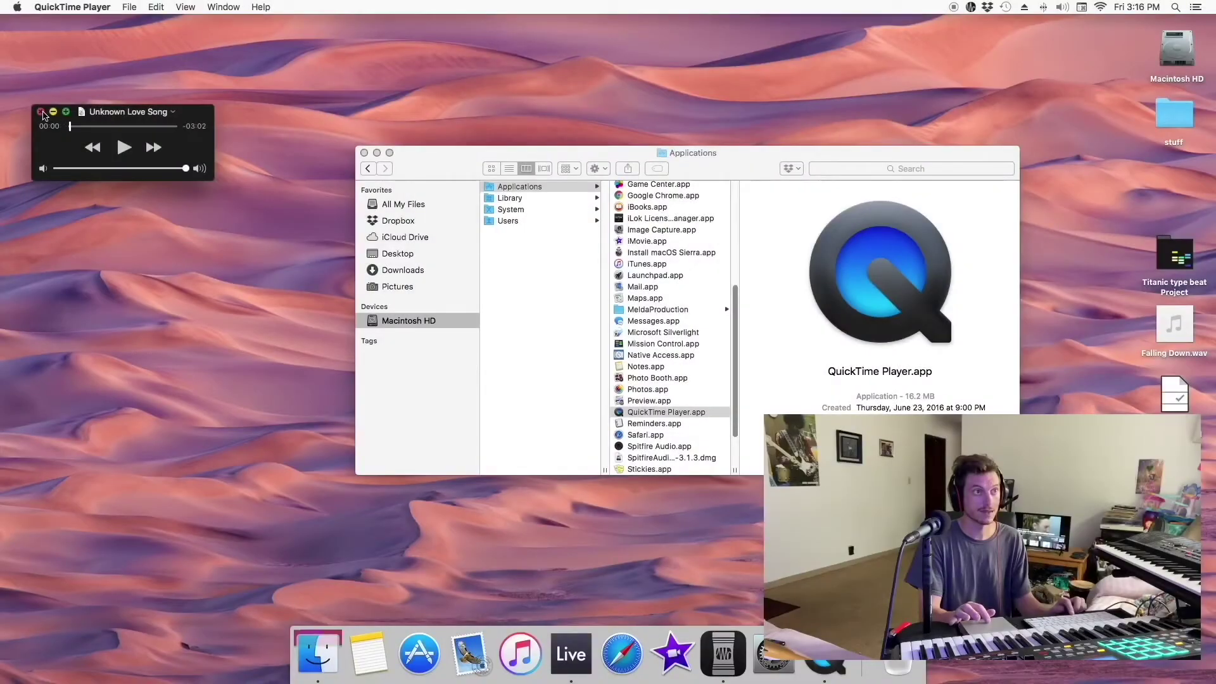
- Close the 'Unknown Love Song' QuickTime window and the Applications Finder window
{"action": "left_click", "coordinate": [41, 112]}
{"action": "left_click", "coordinate": [364, 153]}
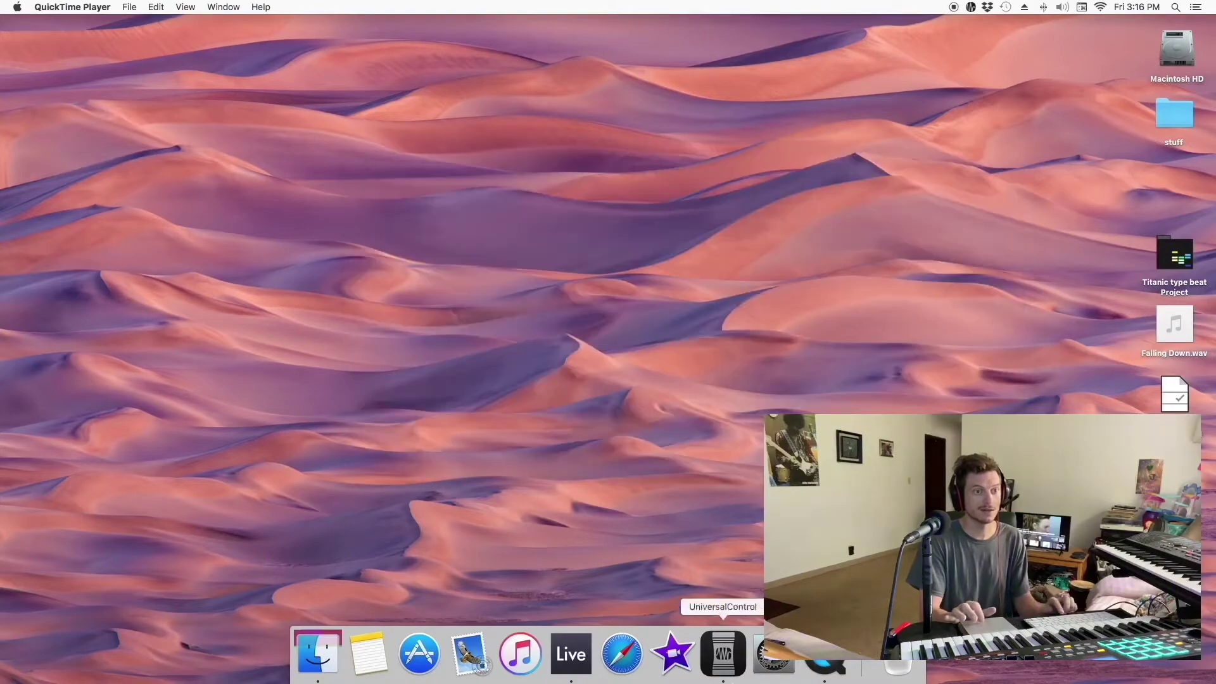
- Bring Live to the front, switch to Arrangement View and play the song from bar 1
{"action": "left_click", "coordinate": [570, 654]}
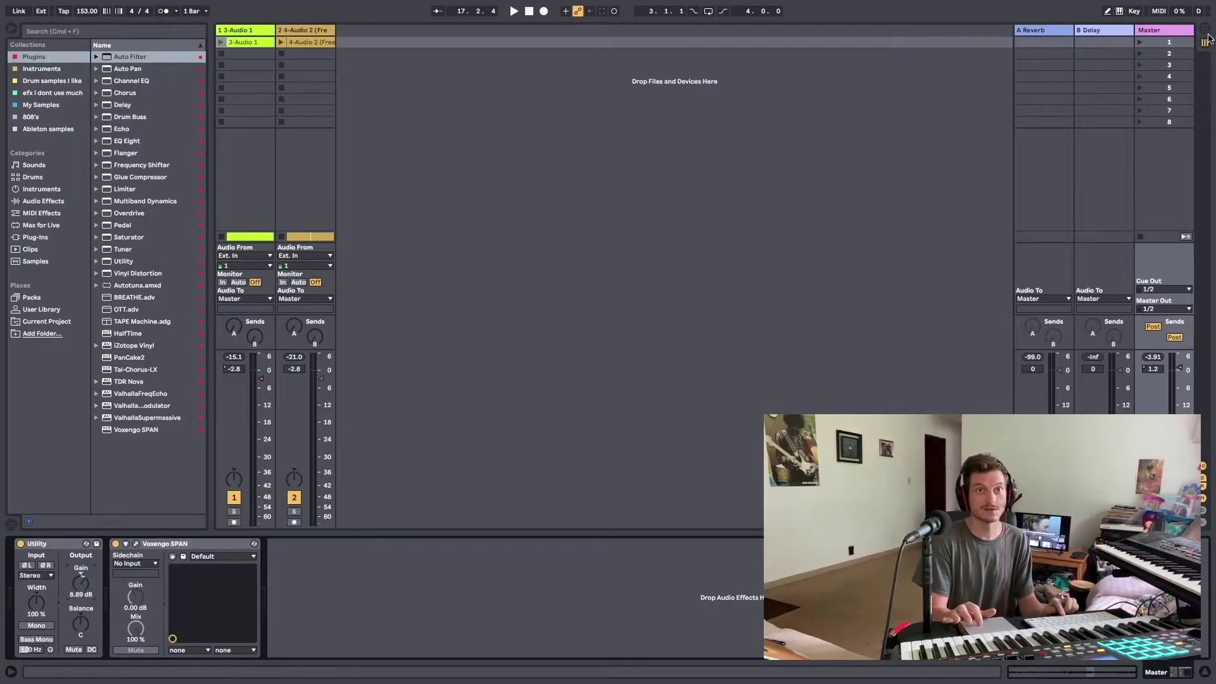
{"action": "left_click", "coordinate": [1208, 35]}
{"action": "left_click", "coordinate": [513, 12]}
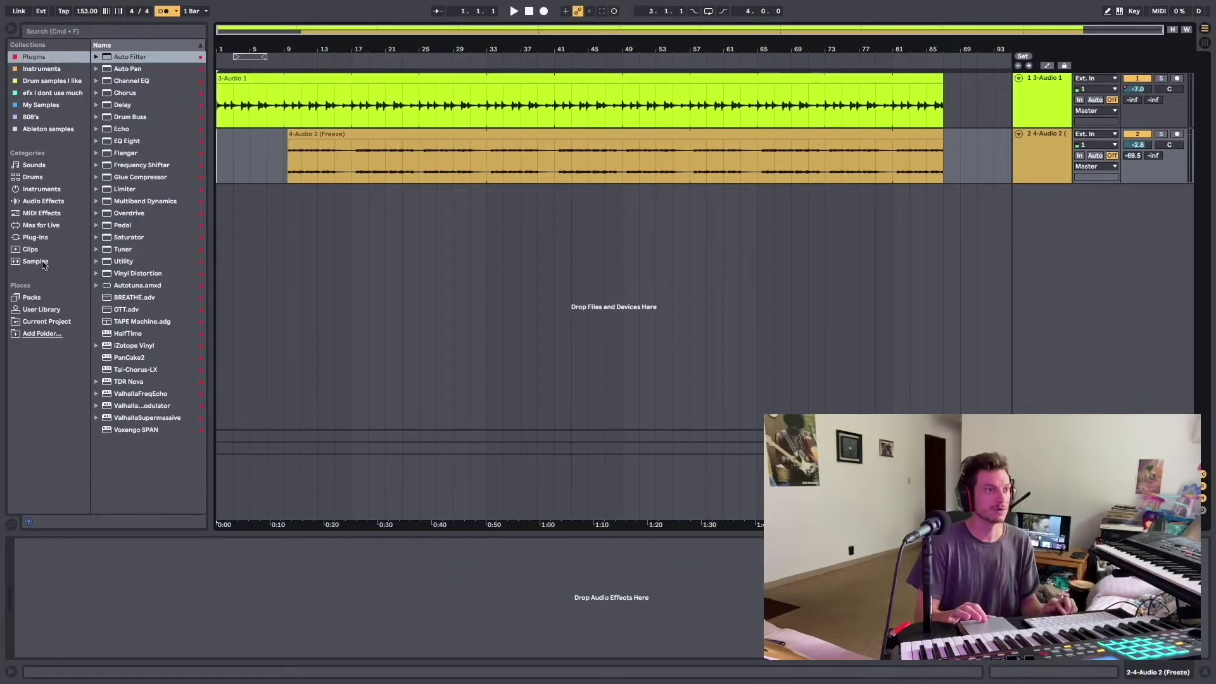
- Add a Drum Rack track from 'Drum samples I like' with Kick ShortAndSolid 2 on pad C1
{"action": "left_click", "coordinate": [56, 85]}
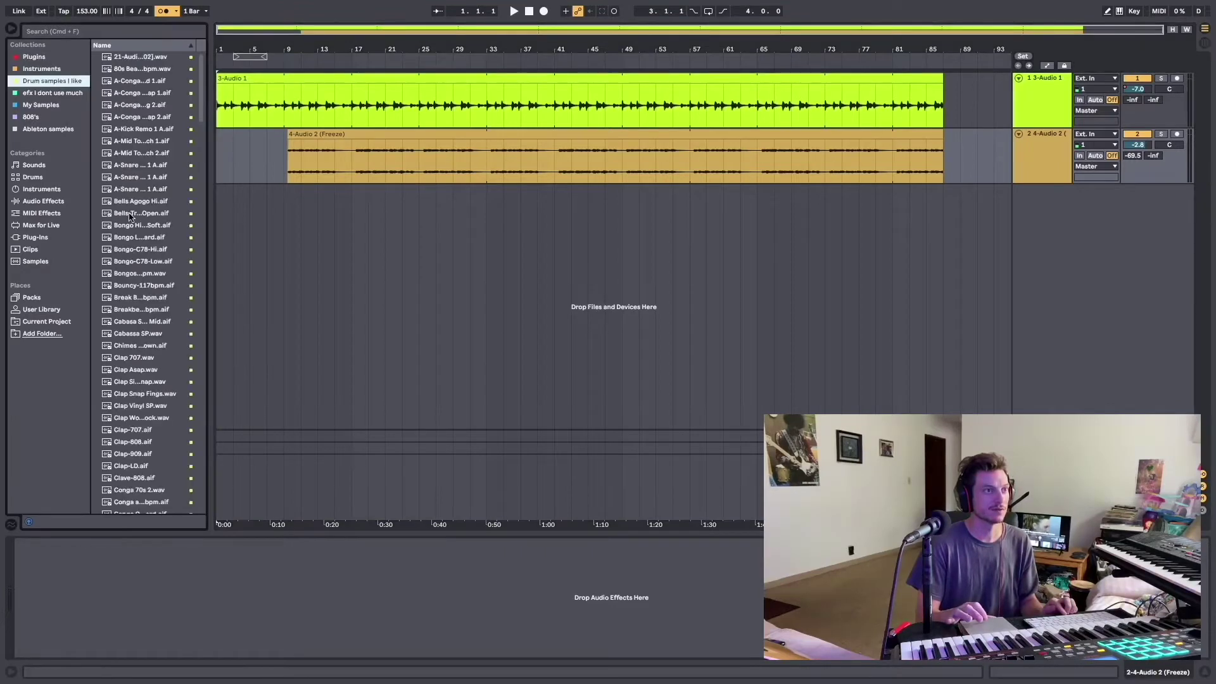
{"action": "scroll", "coordinate": [130, 217], "scroll_direction": "down", "scroll_amount": 3}
{"action": "scroll", "coordinate": [130, 218], "scroll_direction": "up", "scroll_amount": 3}
{"action": "scroll", "coordinate": [130, 218], "scroll_direction": "down", "scroll_amount": 2}
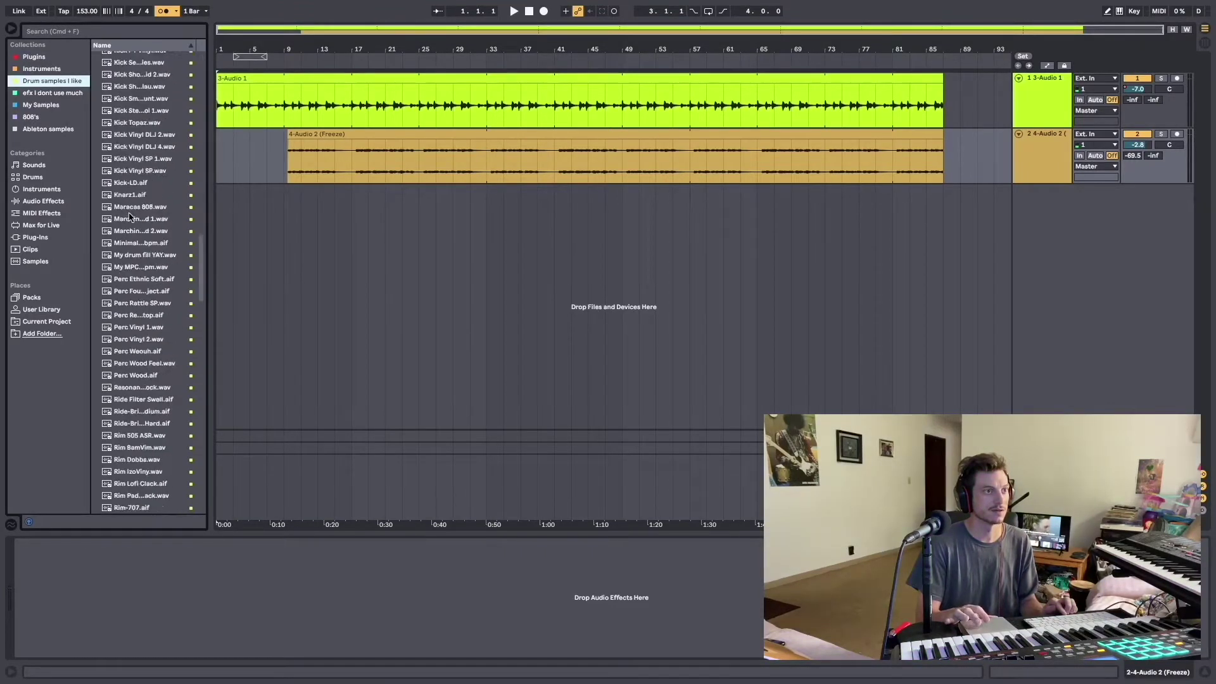
{"action": "left_click", "coordinate": [33, 176]}
{"action": "left_click_drag", "start_coordinate": [130, 68], "coordinate": [1077, 215]}
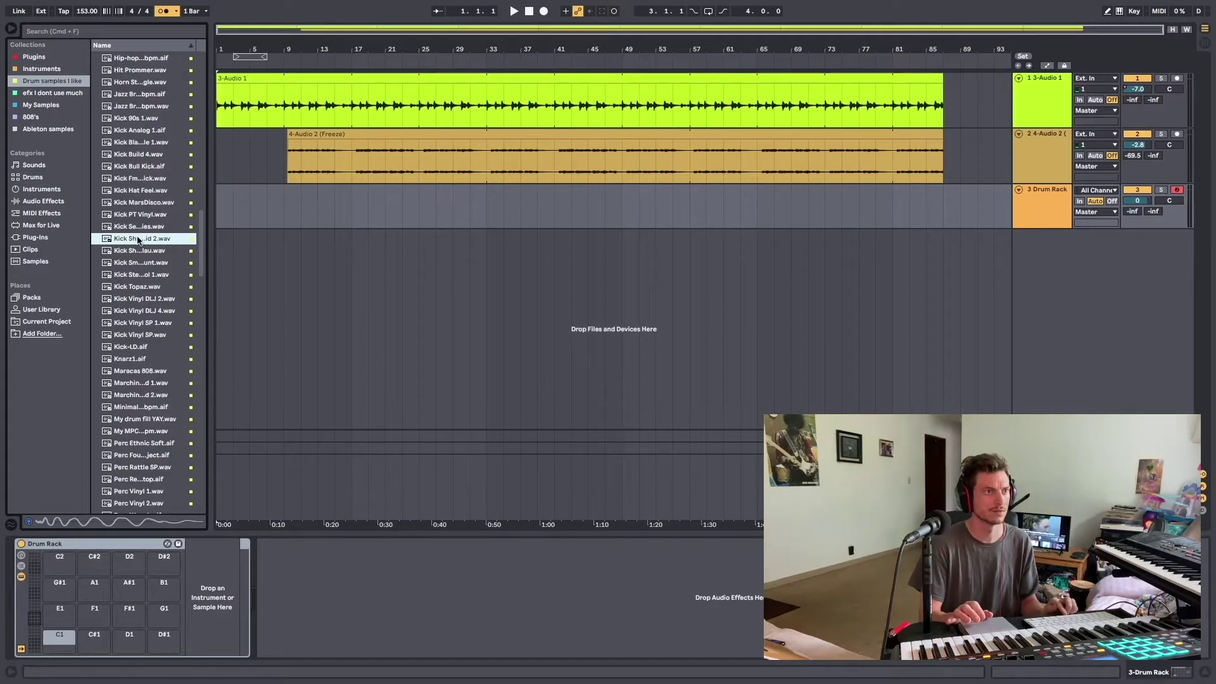
{"action": "scroll", "coordinate": [46, 611], "scroll_direction": "up", "scroll_amount": 4}
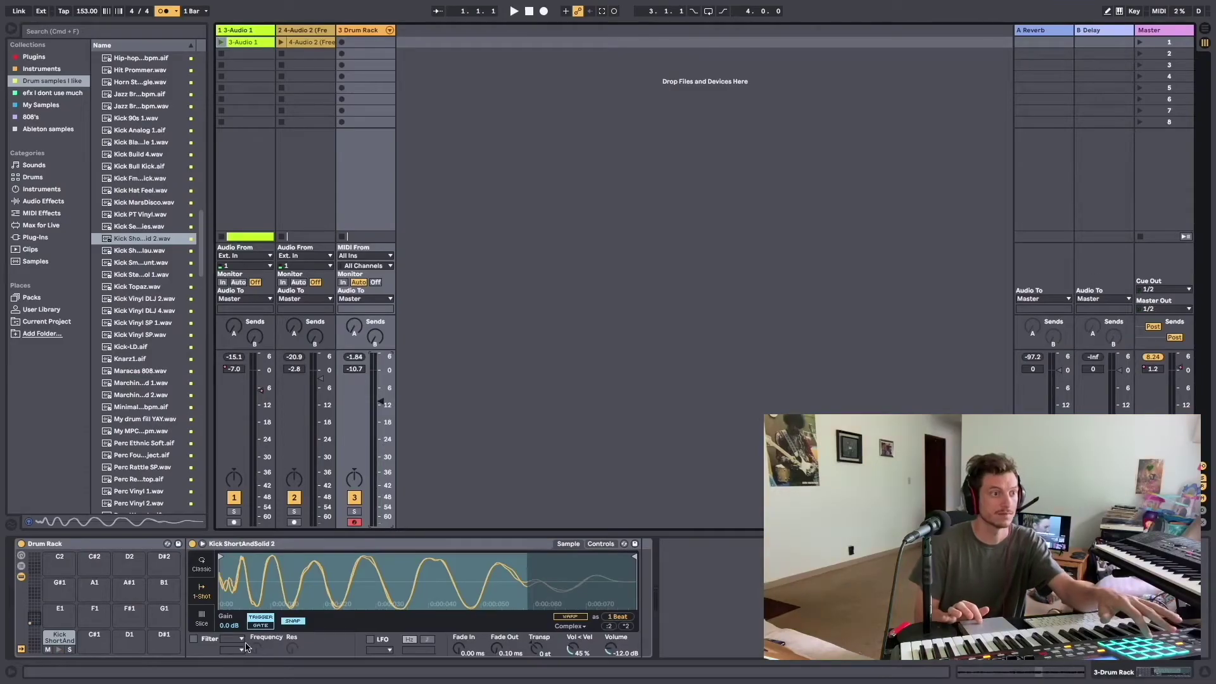
- Enable the kick's filter, lower its cutoff to about 6 kHz, and audition a clap sample
{"action": "left_click", "coordinate": [193, 639]}
{"action": "left_click_drag", "start_coordinate": [254, 648], "coordinate": [255, 666]}
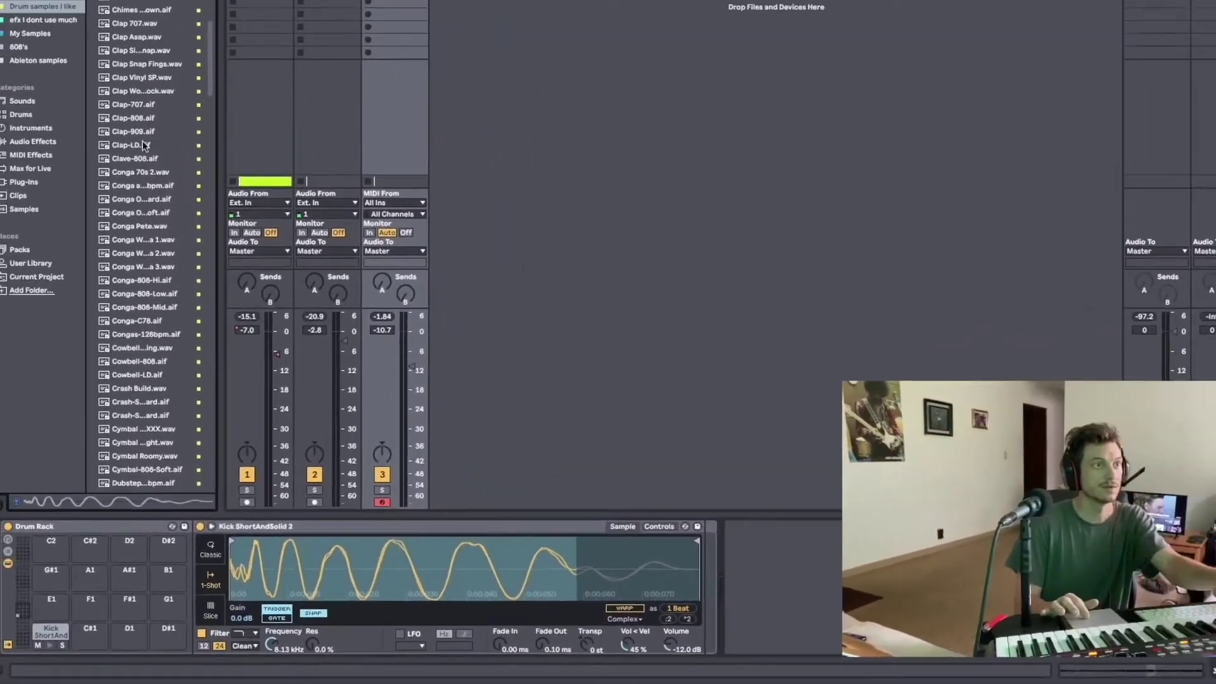
{"action": "left_click", "coordinate": [141, 156]}
- Audition Clap Vinyl SP and load a clap sample onto pad D#1
{"action": "left_click", "coordinate": [142, 146]}
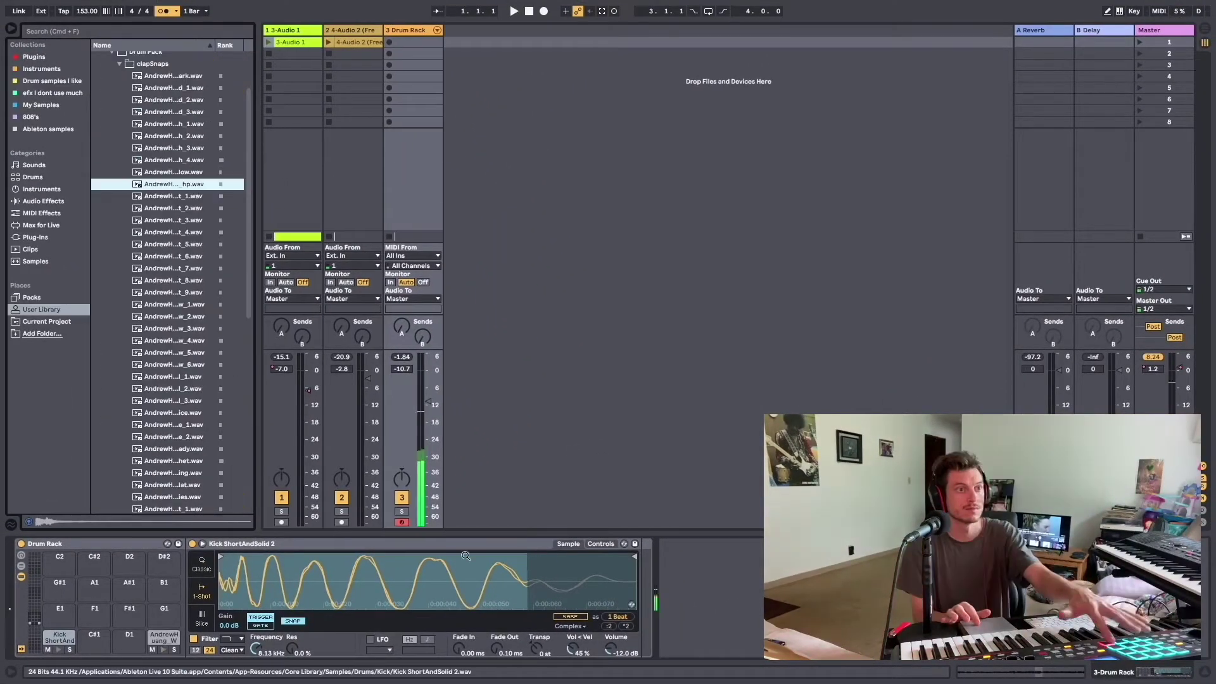
{"action": "left_click_drag", "start_coordinate": [174, 184], "coordinate": [427, 82]}
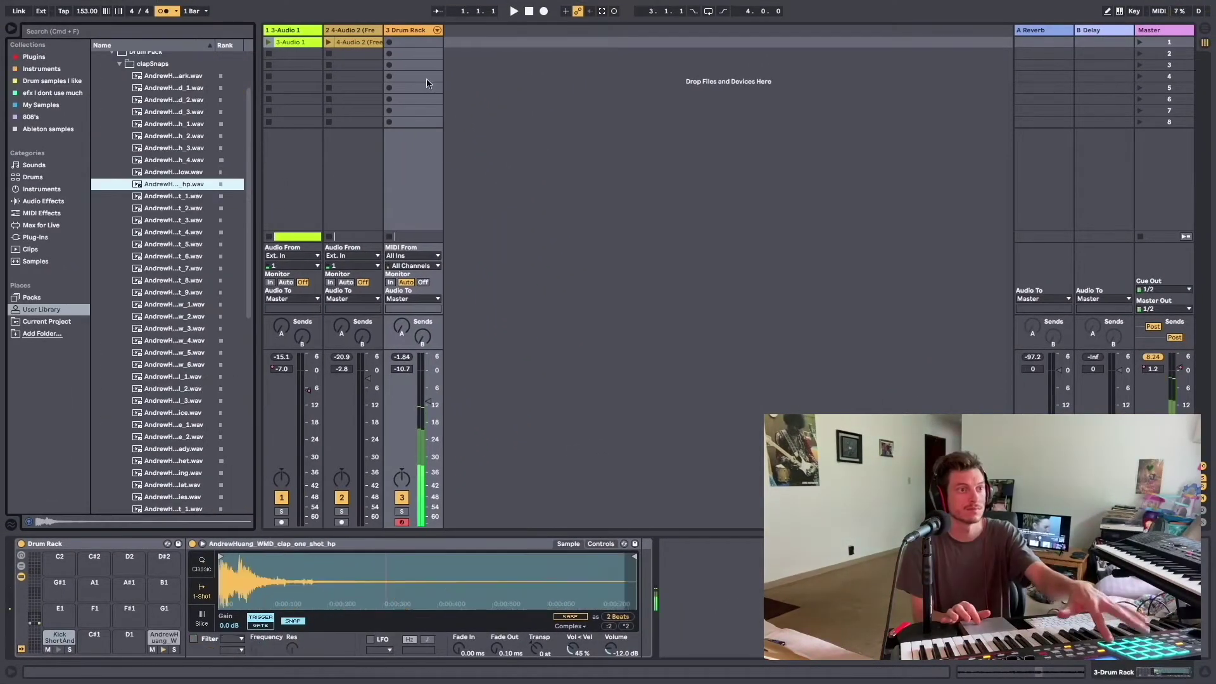
{"action": "left_click", "coordinate": [391, 30]}
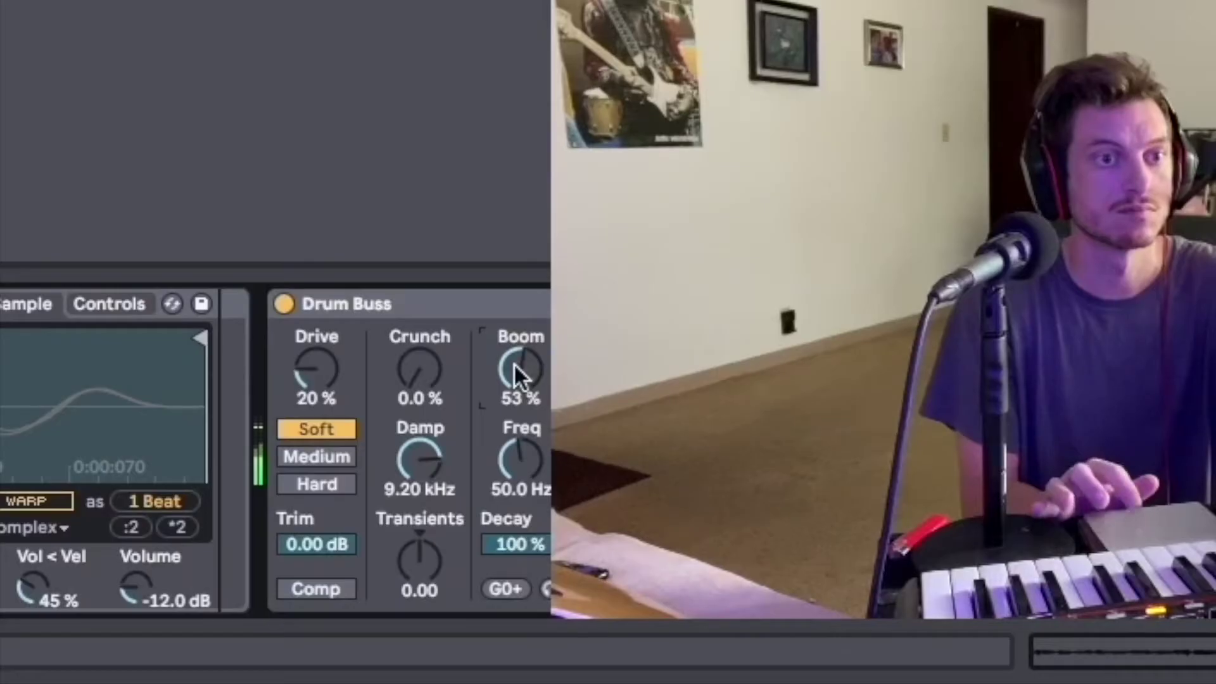
- Set the Drum Buss Freq to about 44 Hz and Drive to 32 %
{"action": "left_click_drag", "start_coordinate": [519, 470], "coordinate": [519, 475]}
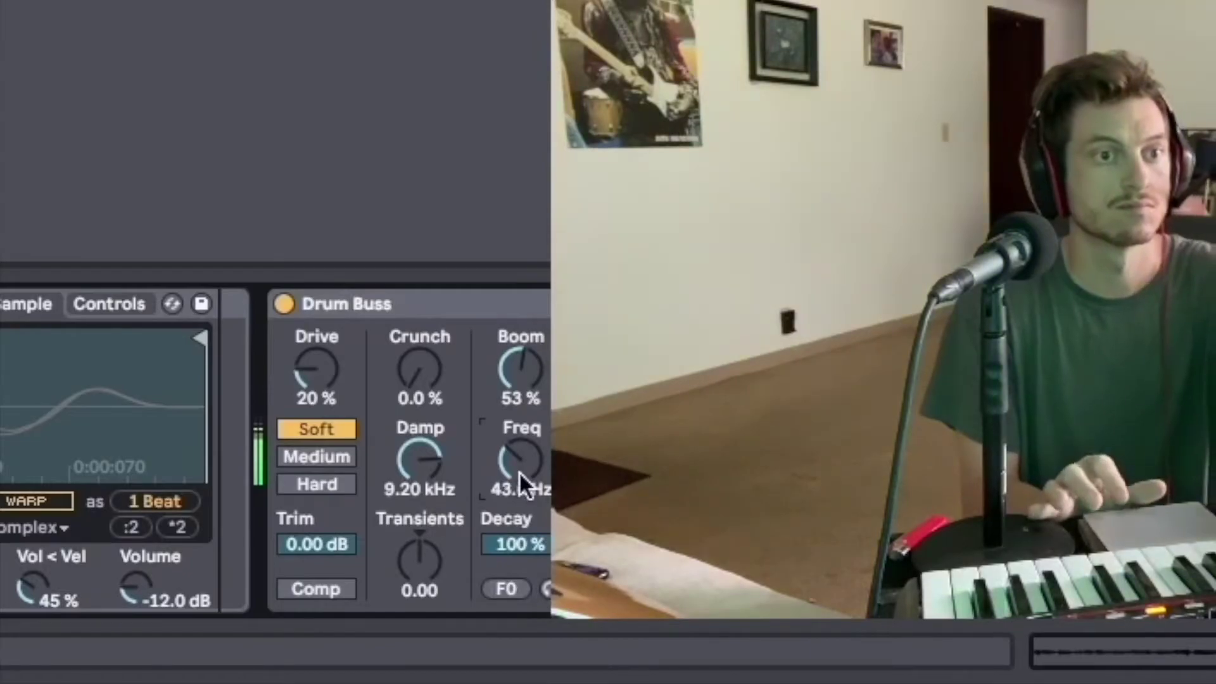
{"action": "left_click_drag", "start_coordinate": [345, 379], "coordinate": [345, 358]}
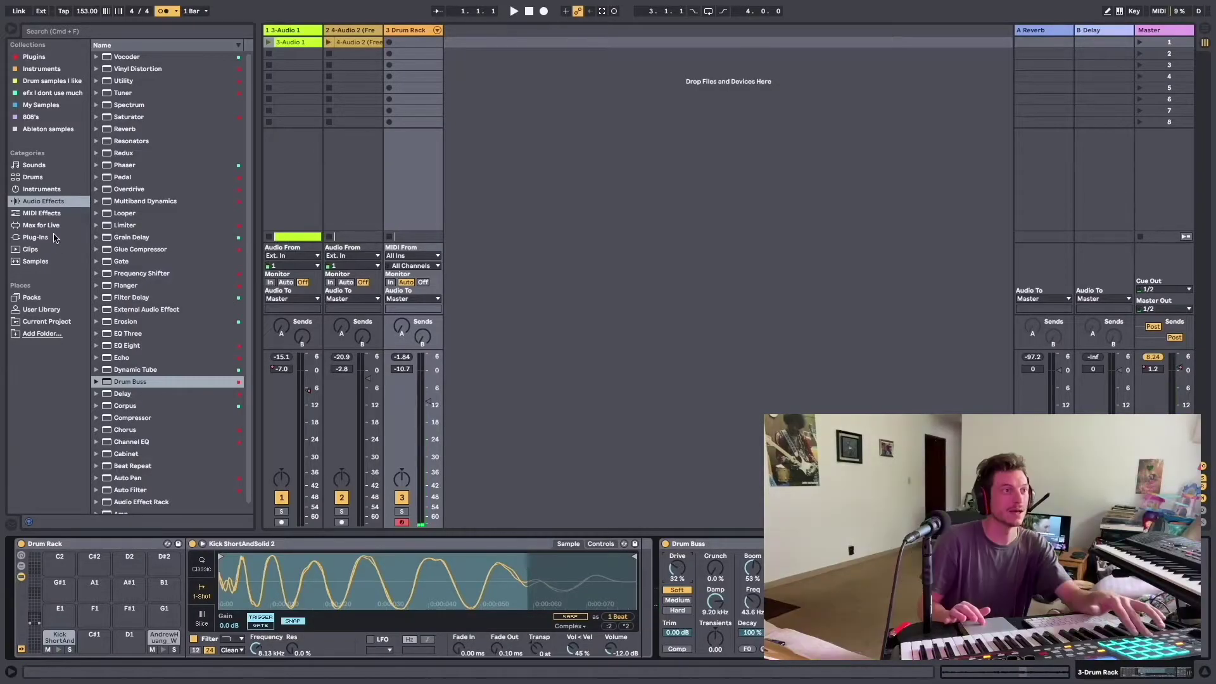
{"action": "left_click", "coordinate": [45, 262]}
- Insert a new audio track and arm the 3 Drum Rack track for recording
{"action": "left_click", "coordinate": [52, 81]}
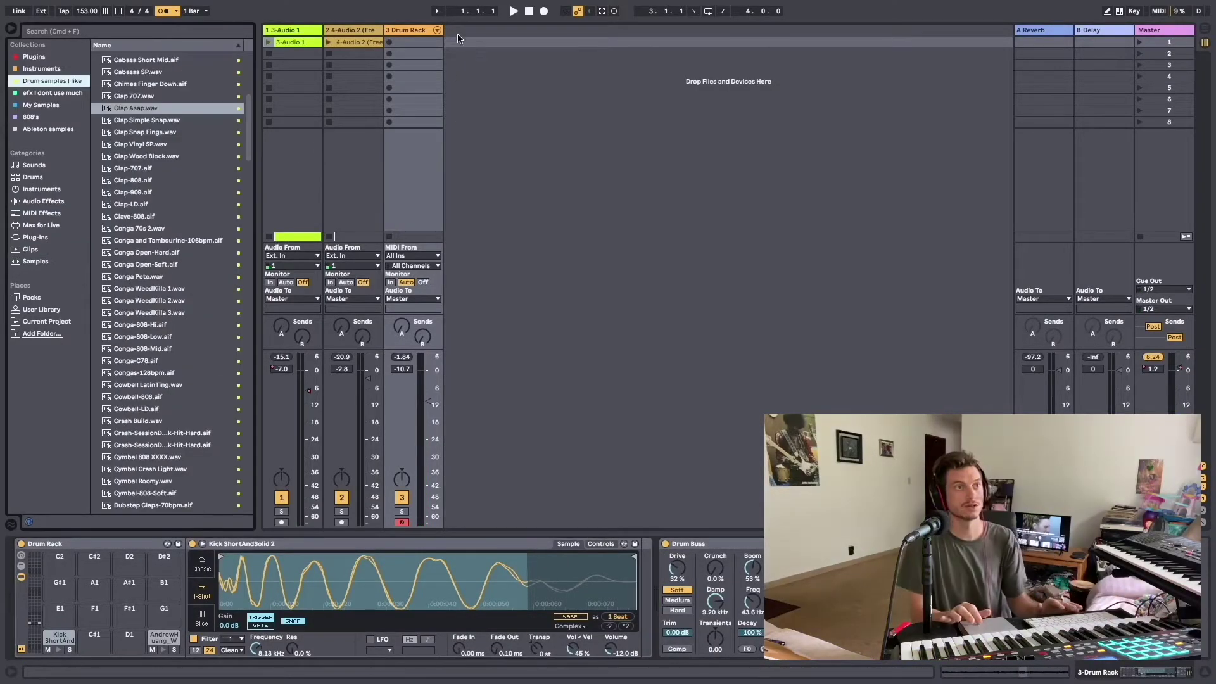
{"action": "right_click", "coordinate": [460, 33]}
{"action": "left_click", "coordinate": [498, 37]}
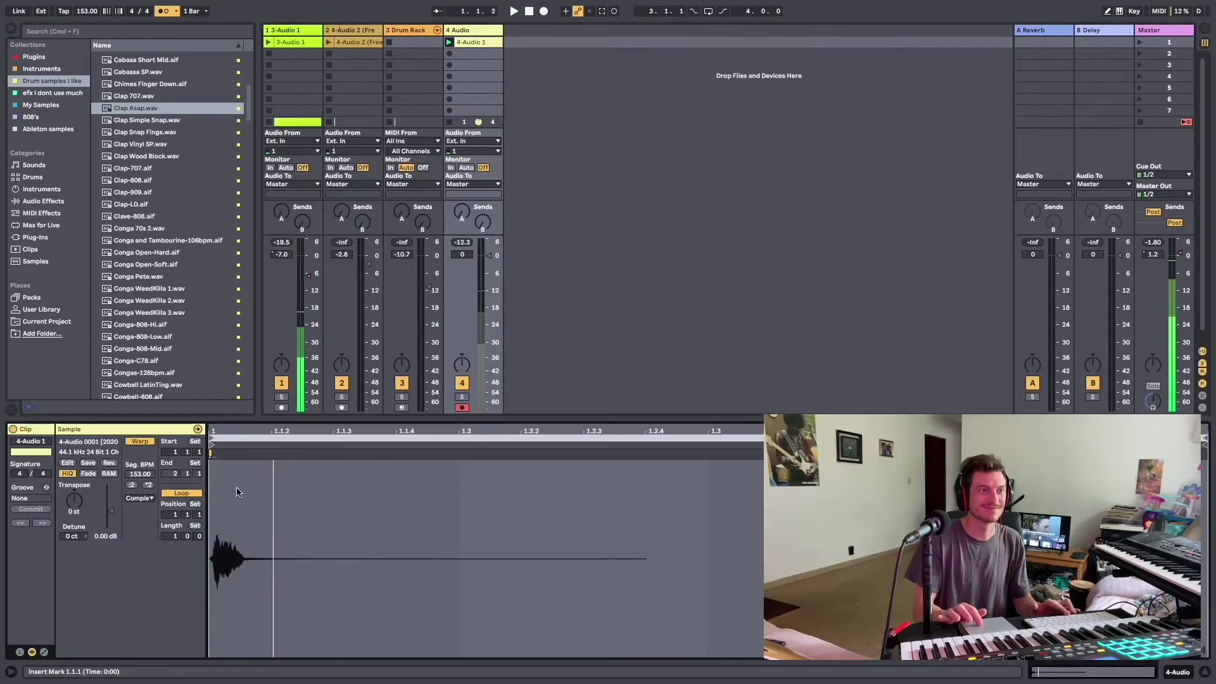
{"action": "left_click", "coordinate": [402, 523]}
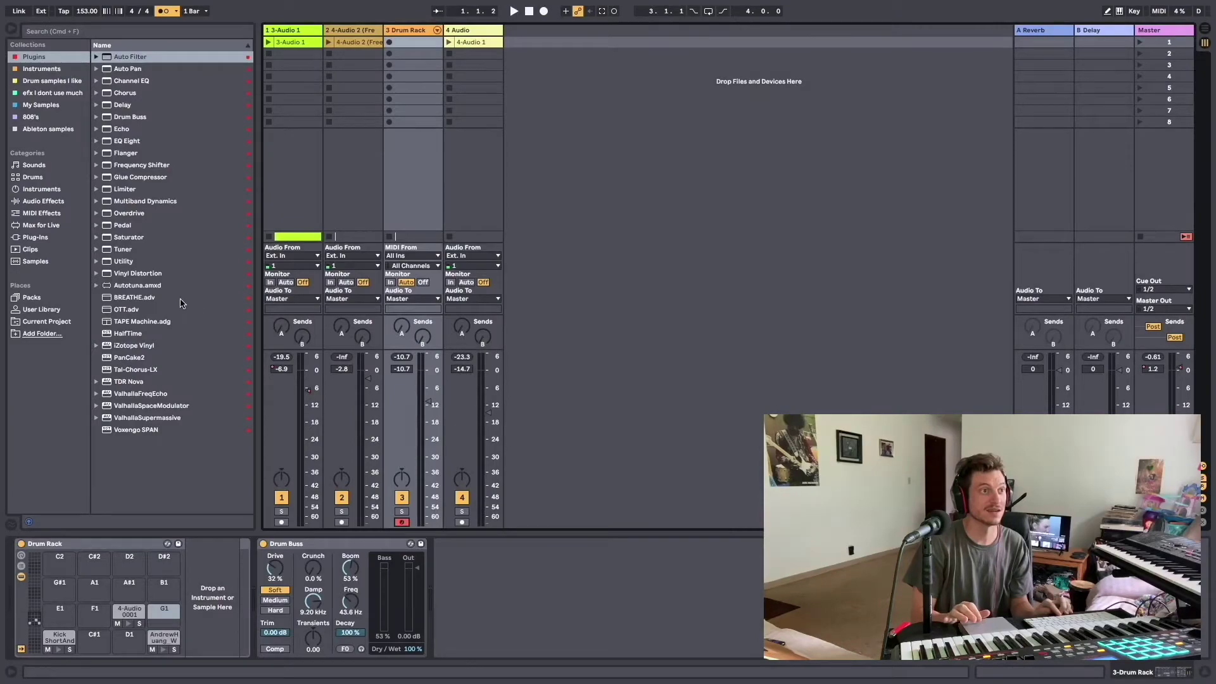
- Audition several snare samples, including Snare BussRide and Snare Build
{"action": "left_click", "coordinate": [145, 380]}
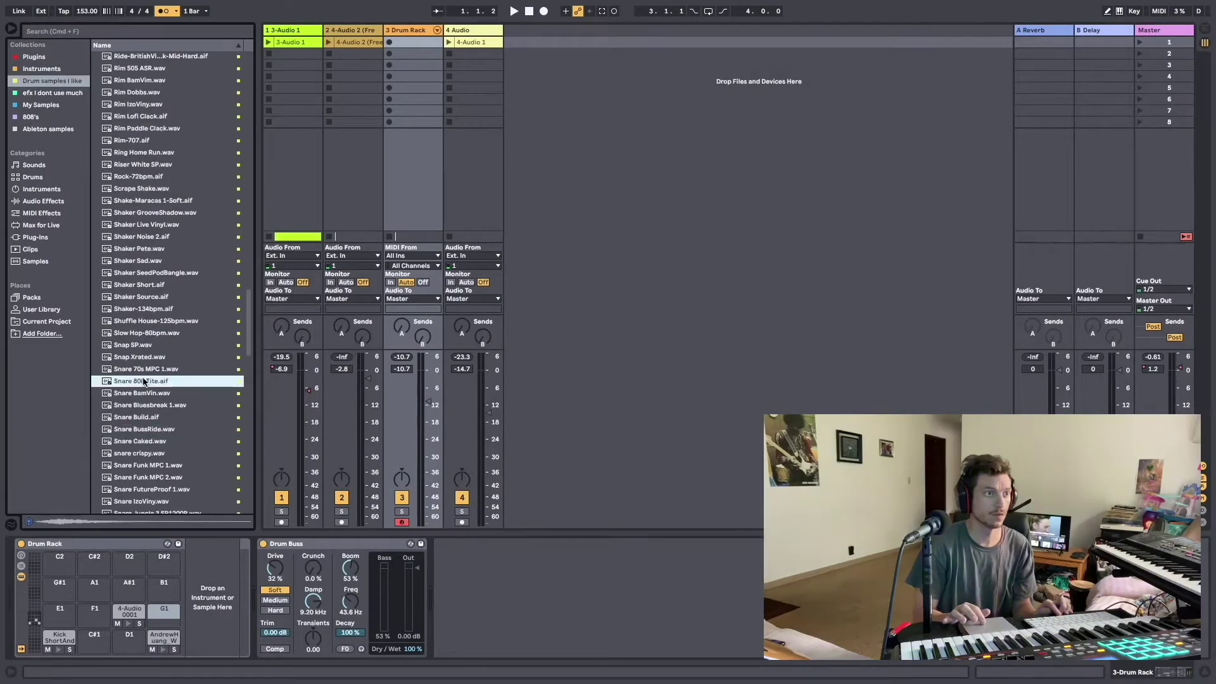
{"action": "left_click", "coordinate": [146, 405]}
{"action": "left_click", "coordinate": [141, 440]}
{"action": "left_click", "coordinate": [143, 429]}
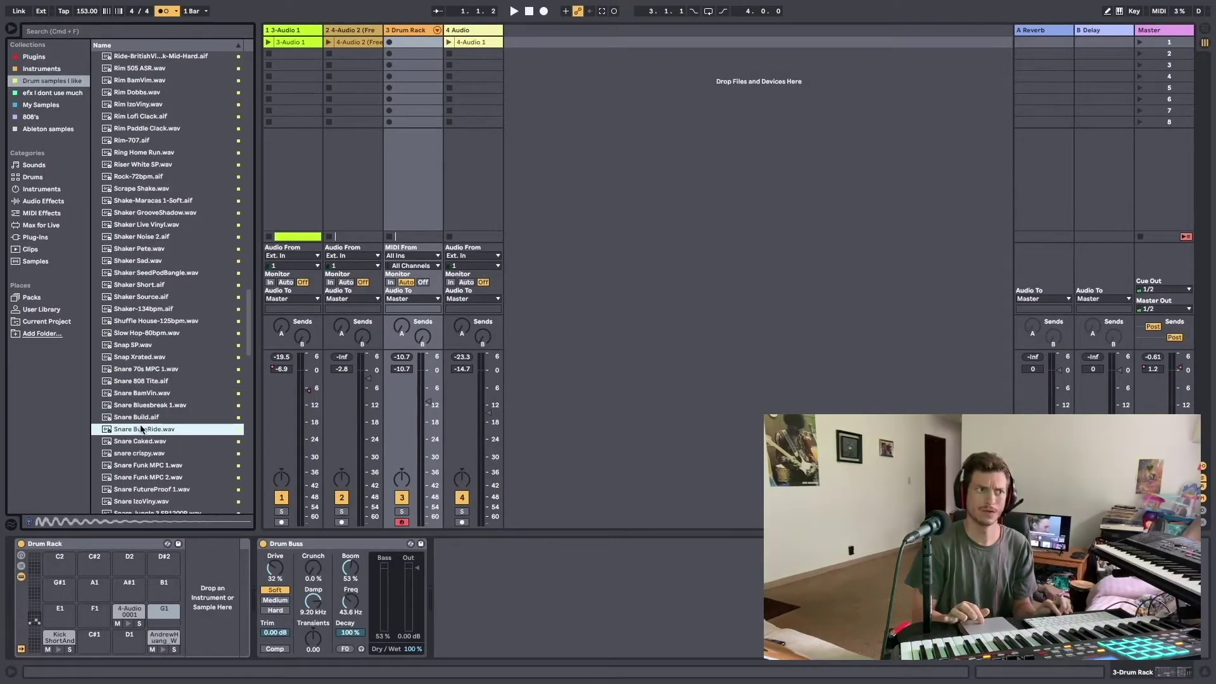
{"action": "left_click", "coordinate": [138, 416]}
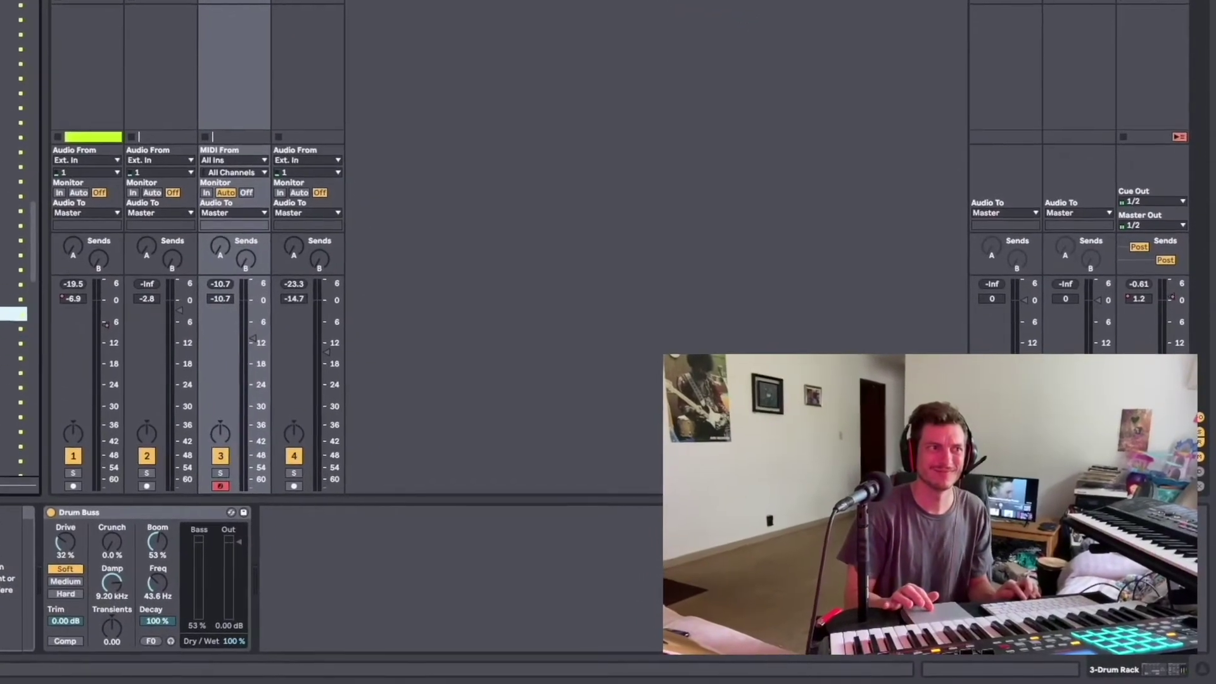
- Load Snare BamVin onto pad D1 and switch on its filter
{"action": "left_click", "coordinate": [6, 329]}
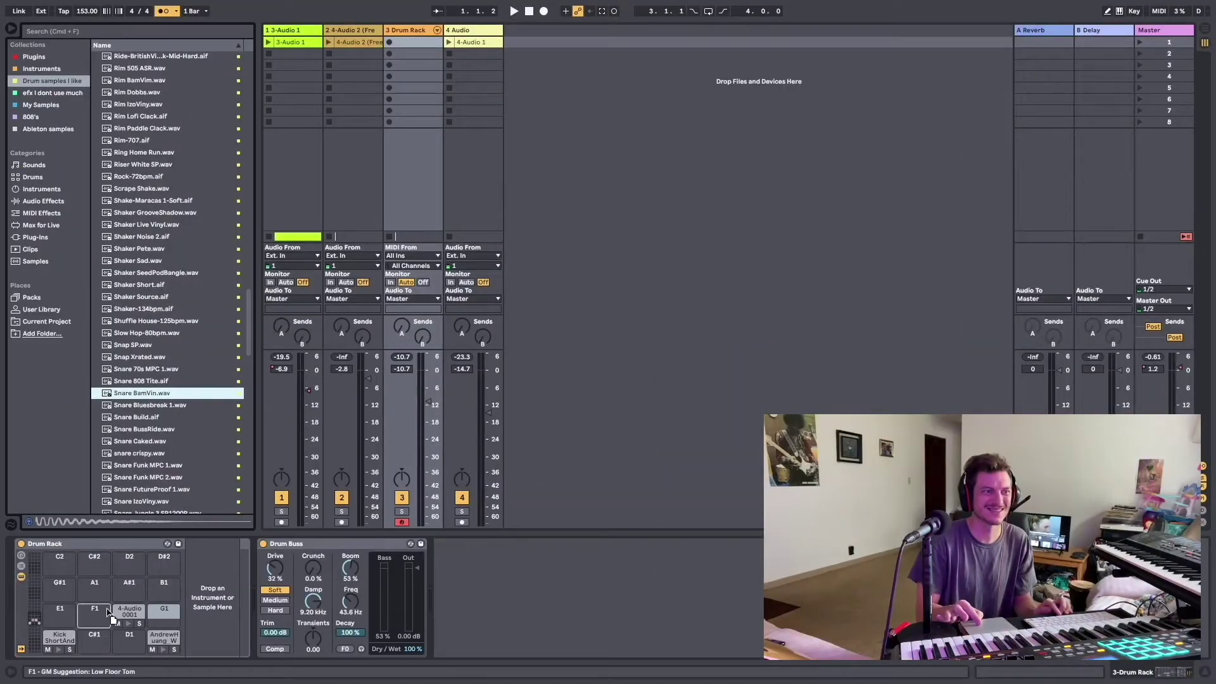
{"action": "left_click_drag", "start_coordinate": [124, 643], "coordinate": [124, 644]}
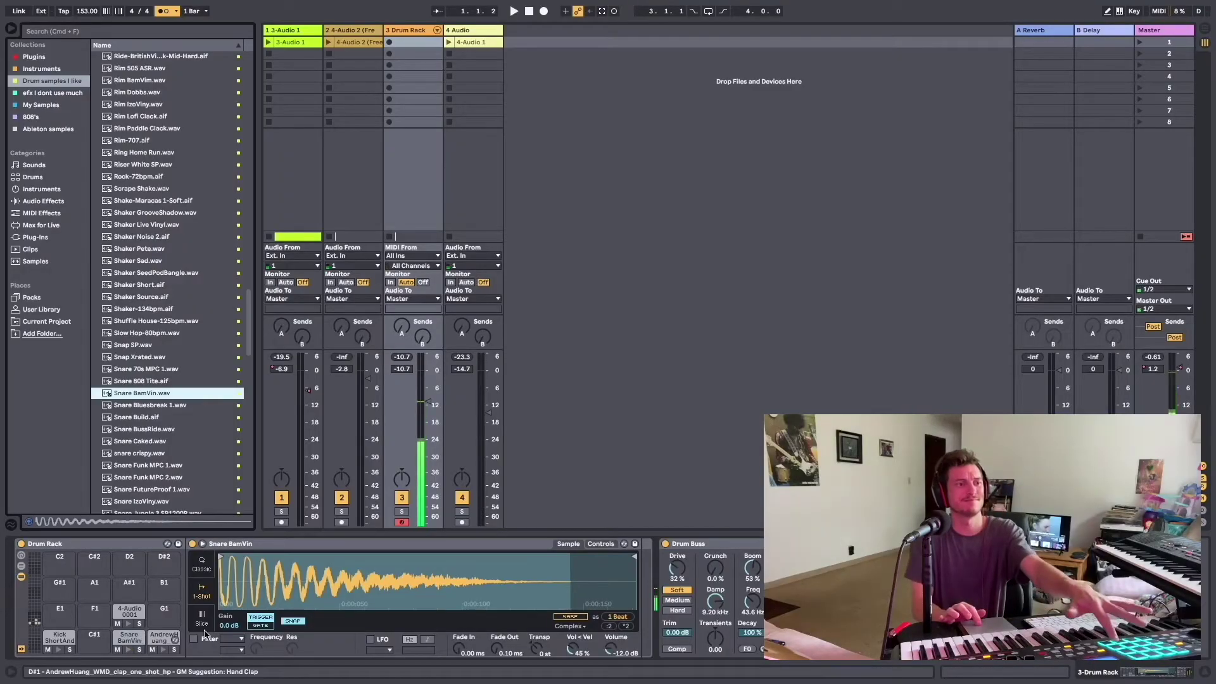
{"action": "left_click", "coordinate": [193, 639]}
- Set the snare's filter to high-pass and lower its cutoff to 68.4 Hz
{"action": "left_click", "coordinate": [230, 639]}
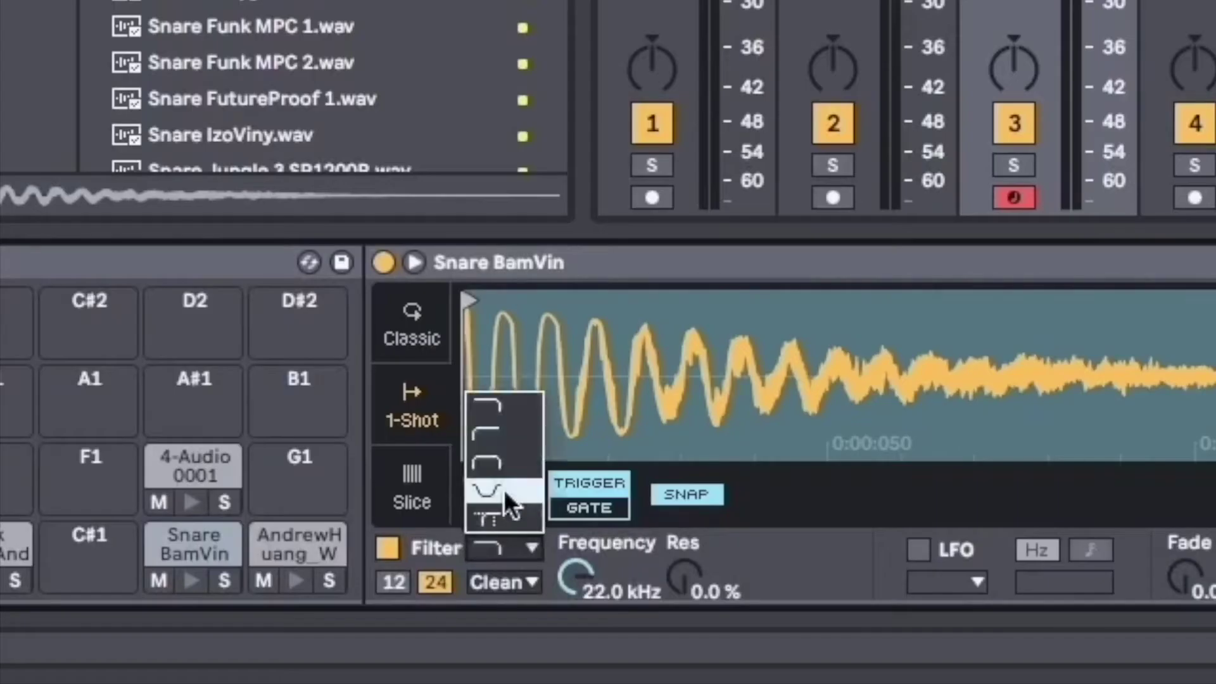
{"action": "left_click", "coordinate": [501, 437]}
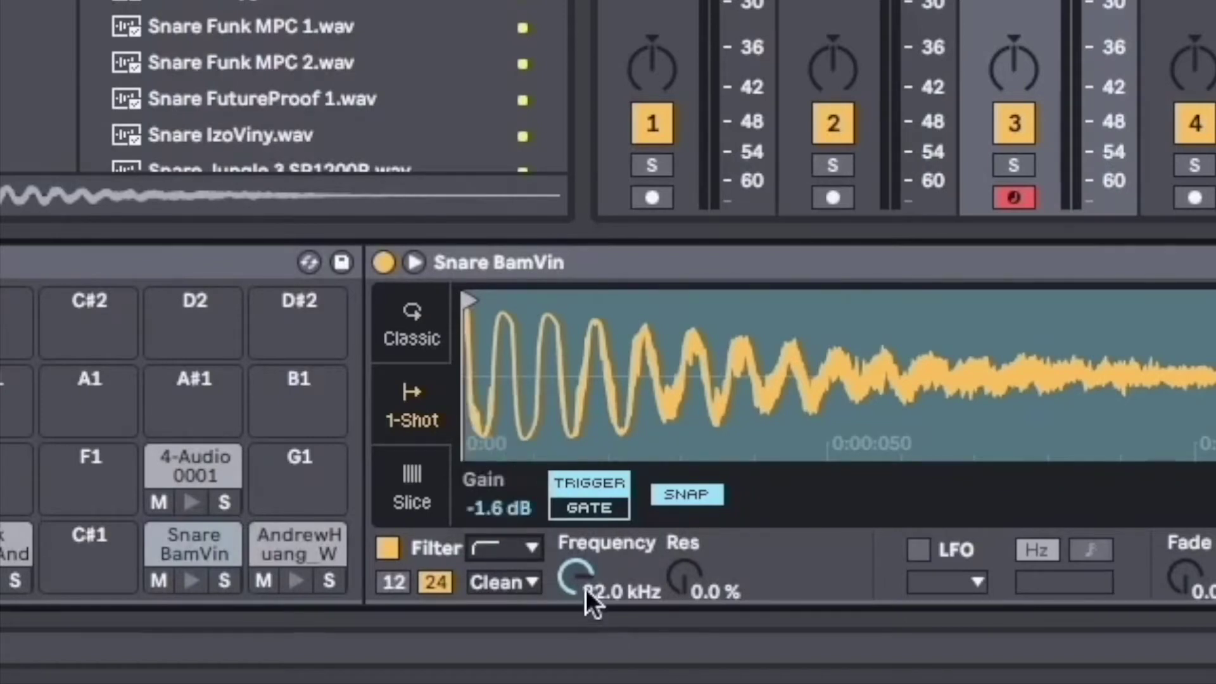
{"action": "left_click_drag", "start_coordinate": [576, 577], "coordinate": [575, 640]}
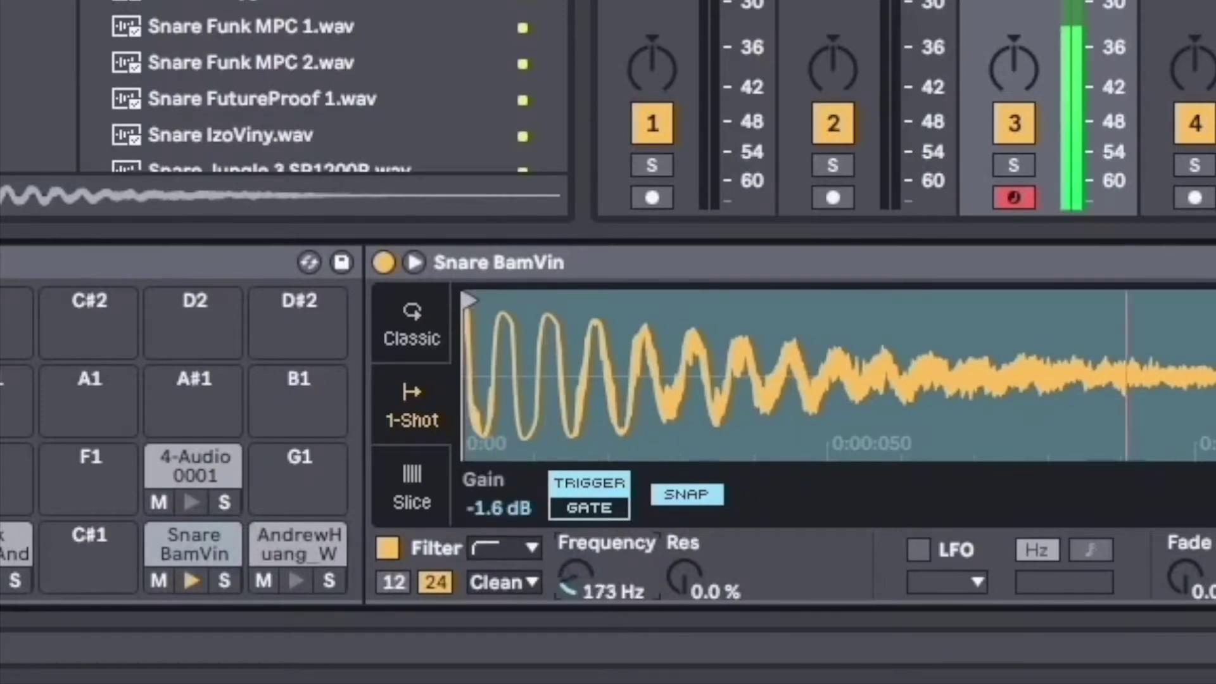
{"action": "left_click_drag", "start_coordinate": [575, 577], "coordinate": [575, 596]}
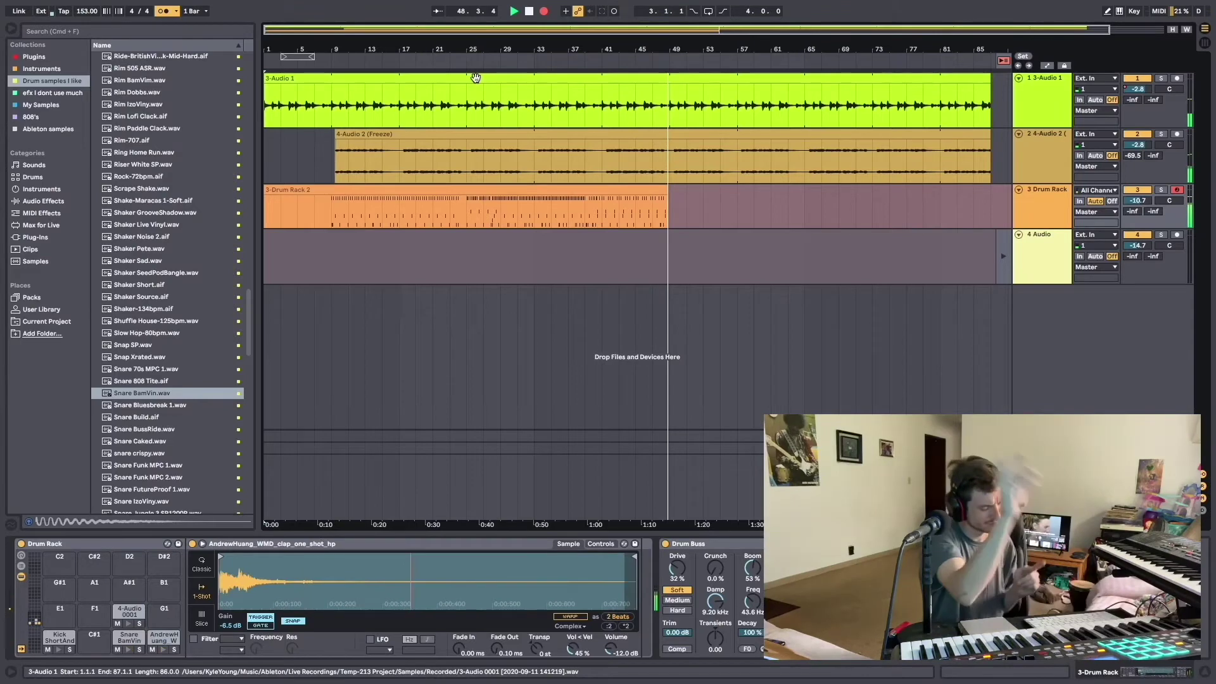
- Open the recorded '3-Drum Rack 2' clip in the note editor
{"action": "double_click", "coordinate": [731, 224]}
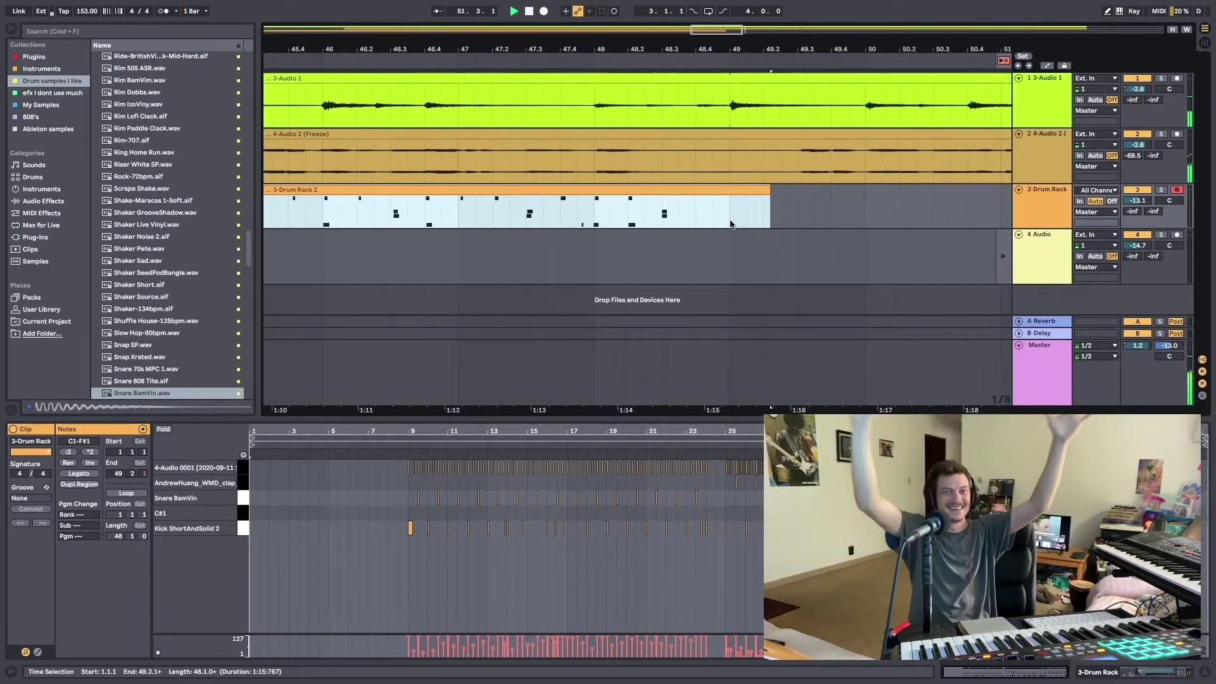
- Stop playback, arm the 4 Audio track, and place the record start at bar 5
{"action": "key", "text": "space"}
{"action": "left_click", "coordinate": [367, 241]}
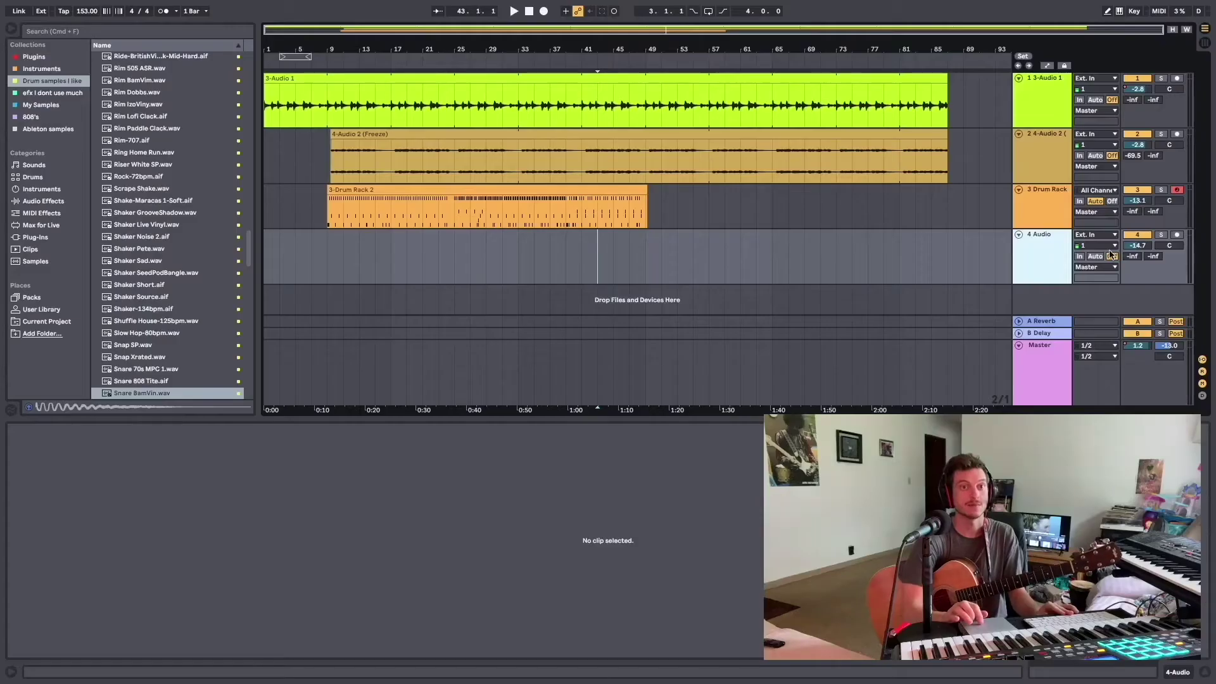
{"action": "left_click", "coordinate": [1178, 235]}
{"action": "left_click", "coordinate": [296, 255]}
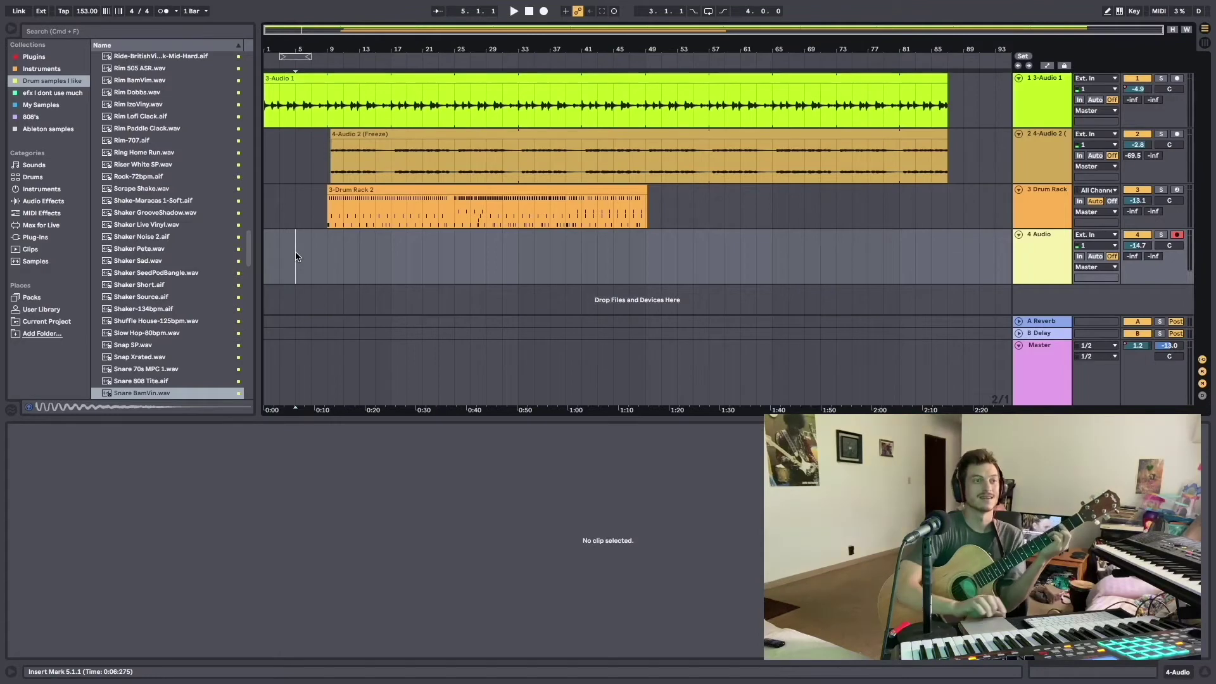
- Start Arrangement recording to capture the guitar-and-vocal take on track 4
{"action": "left_click", "coordinate": [545, 12]}
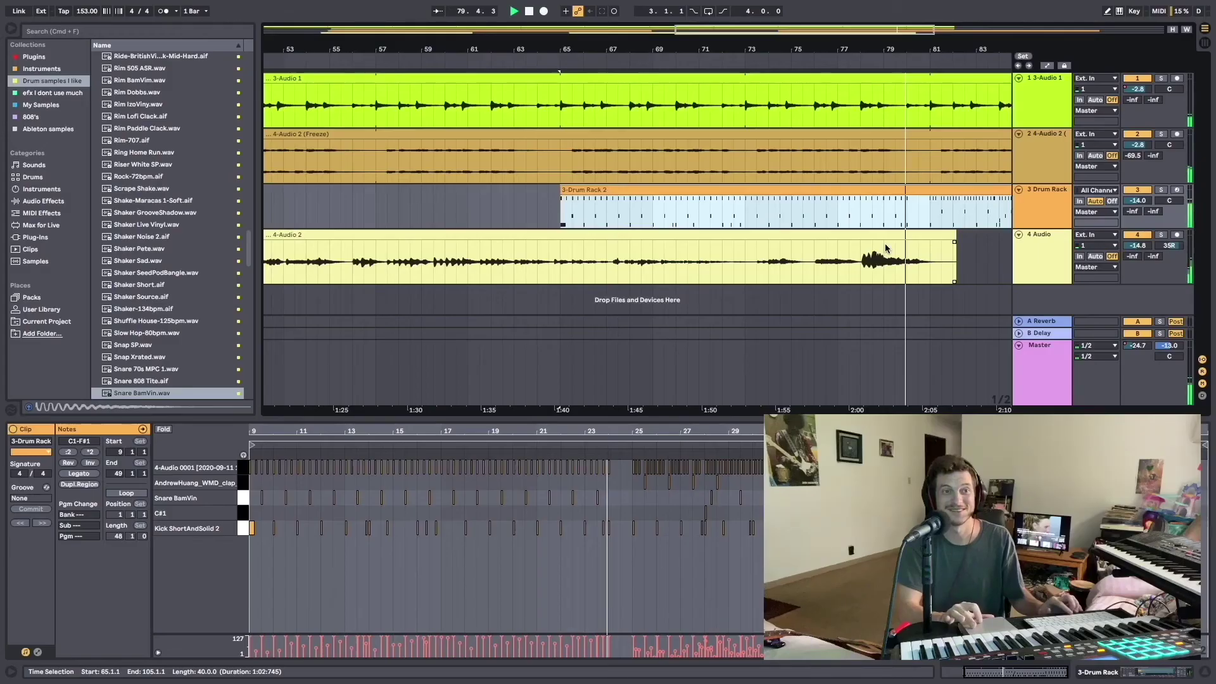
- Delete bars 78–81 from the 4-Audio 2 take, then select bars 81–85
{"action": "scroll", "coordinate": [831, 266], "scroll_direction": "up", "scroll_amount": 3}
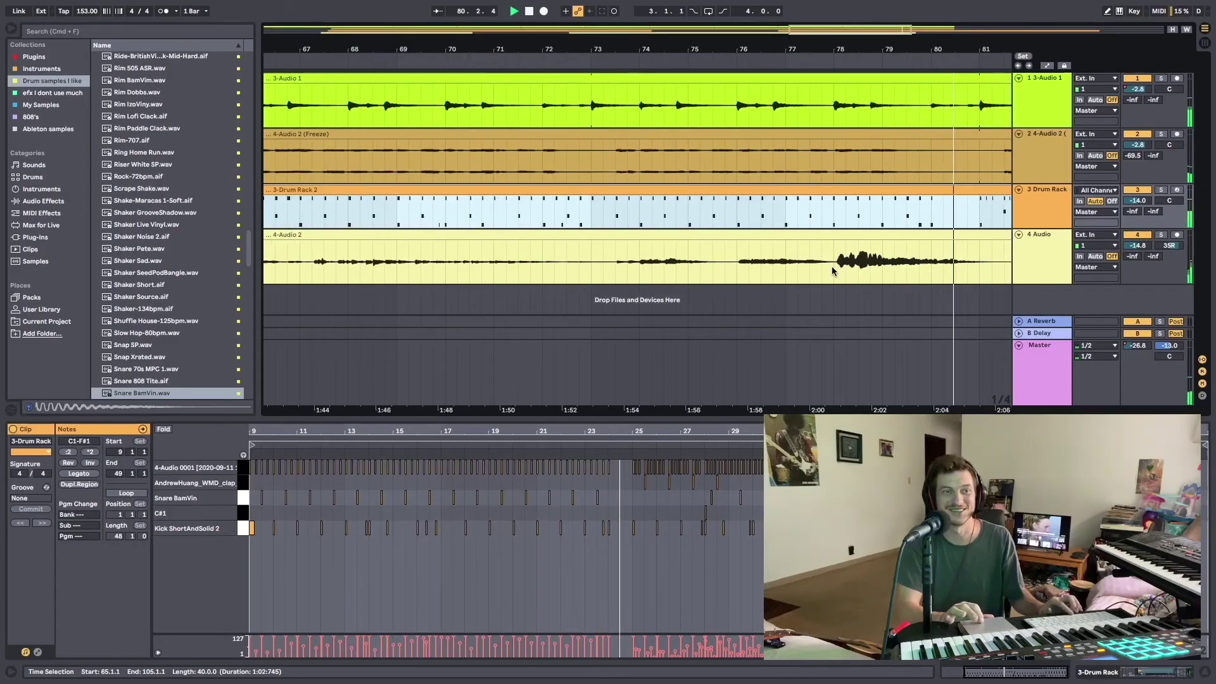
{"action": "left_click_drag", "start_coordinate": [831, 266], "coordinate": [1001, 268]}
{"action": "key", "text": "Delete"}
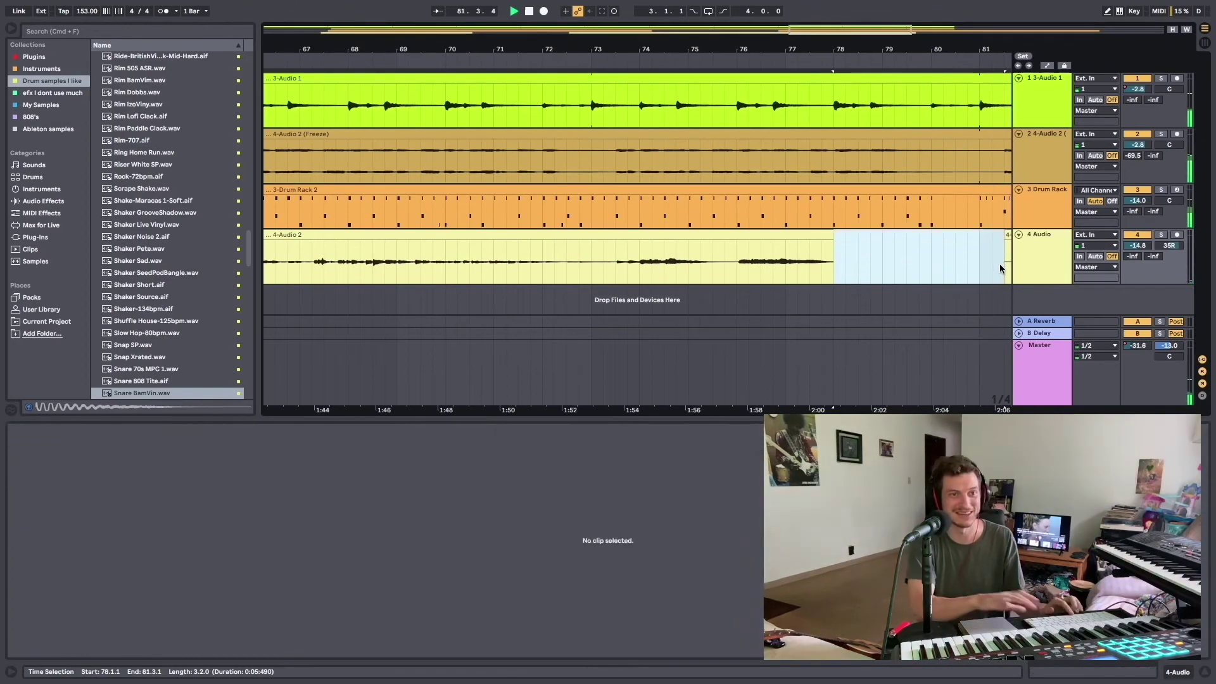
{"action": "left_click_drag", "start_coordinate": [609, 261], "coordinate": [820, 273]}
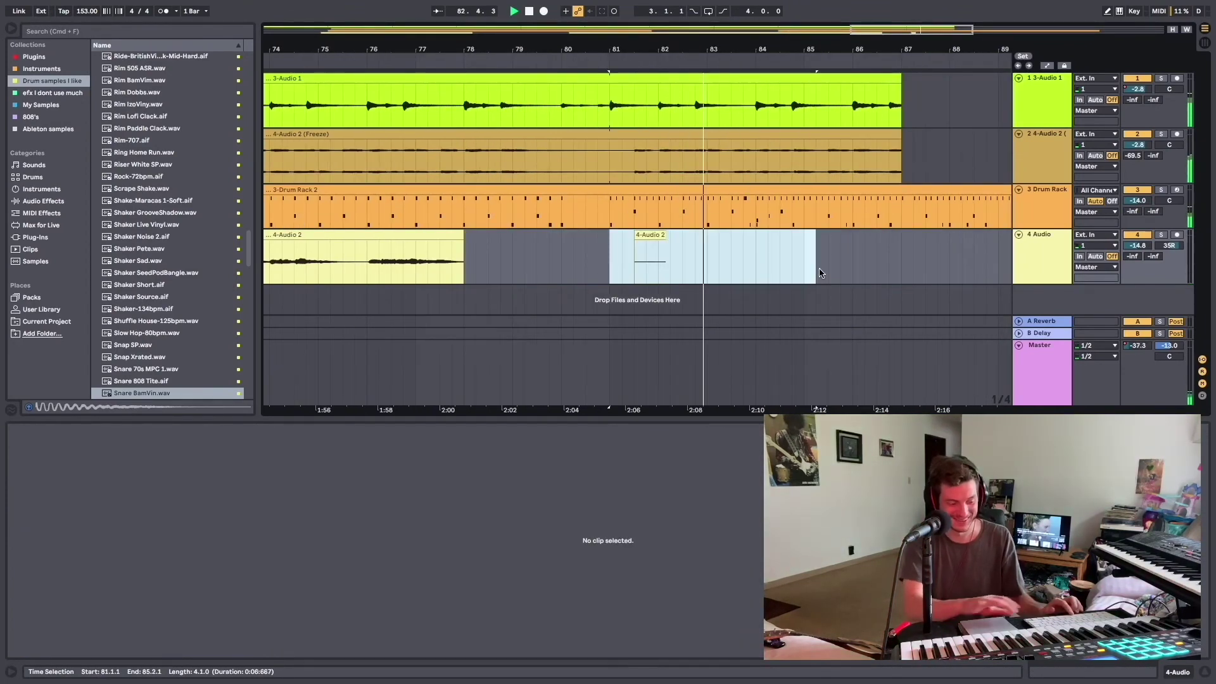